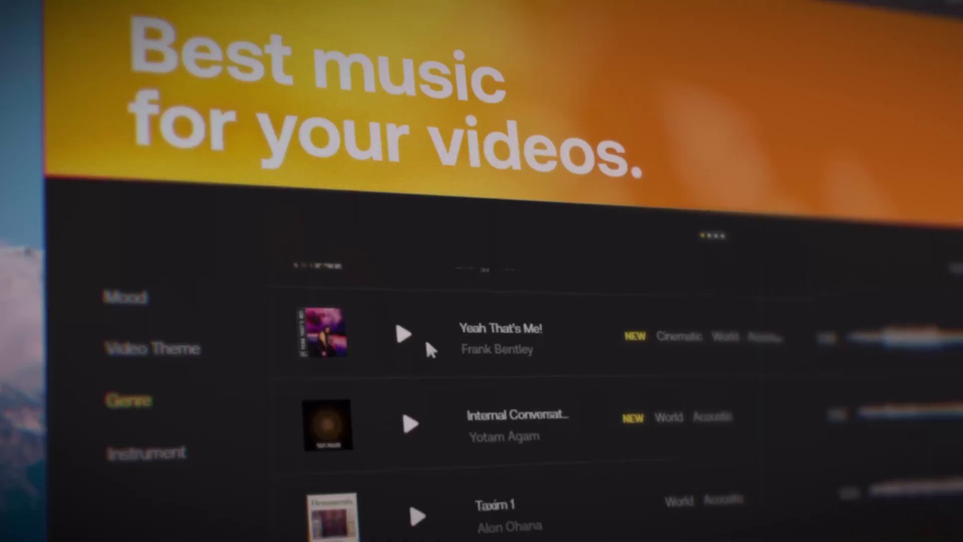
# Expand and collapse the Transform panel, then switch the fire station photo to its Before view
pyautogui.click(403, 315)
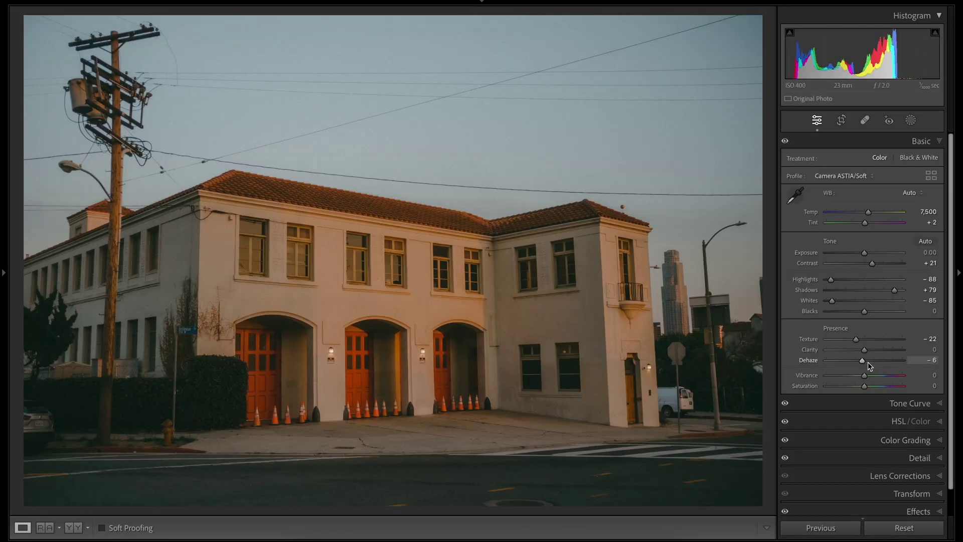
pyautogui.scroll(-1, 910, 417)
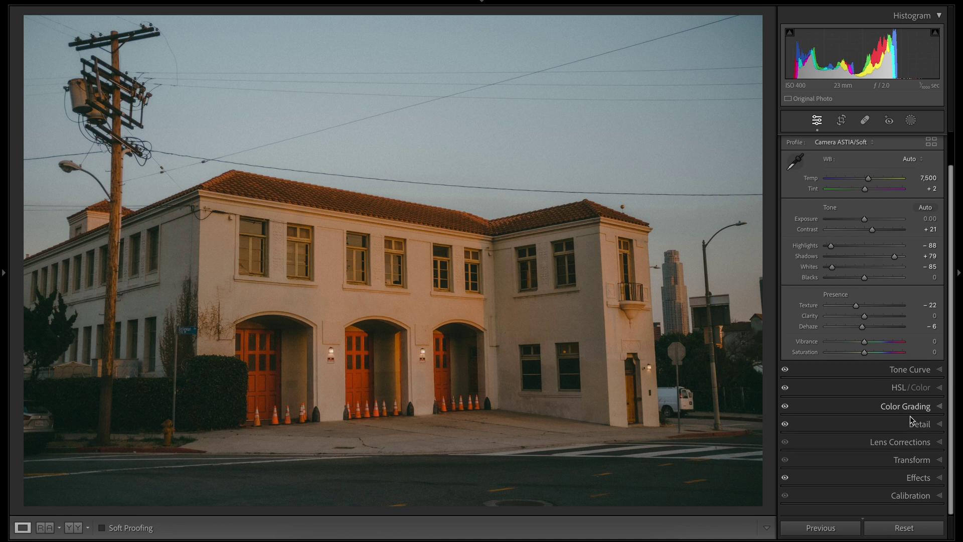
pyautogui.click(910, 455)
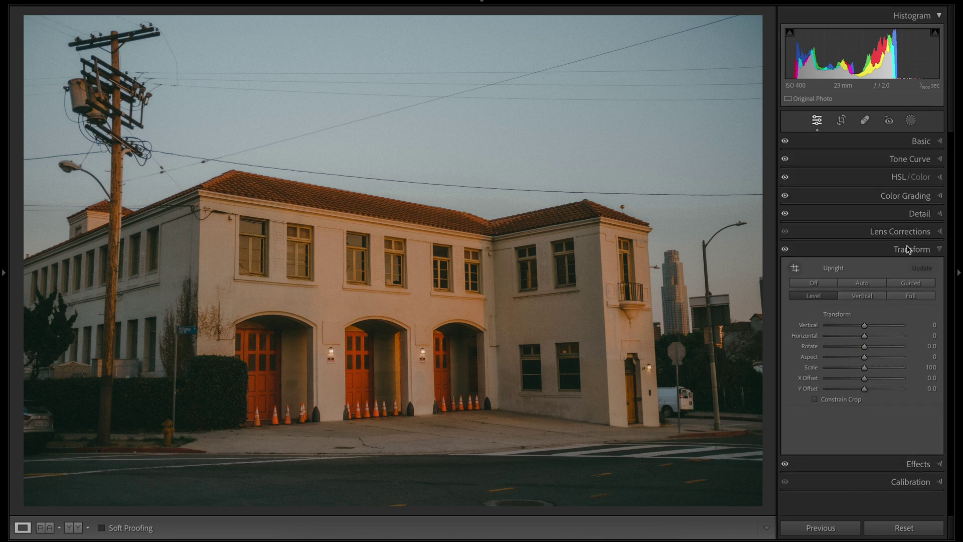
pyautogui.click(912, 249)
pyautogui.press('\\')
pyautogui.press('\\')
pyautogui.press('\\')
pyautogui.press('\\')
pyautogui.press('\\')
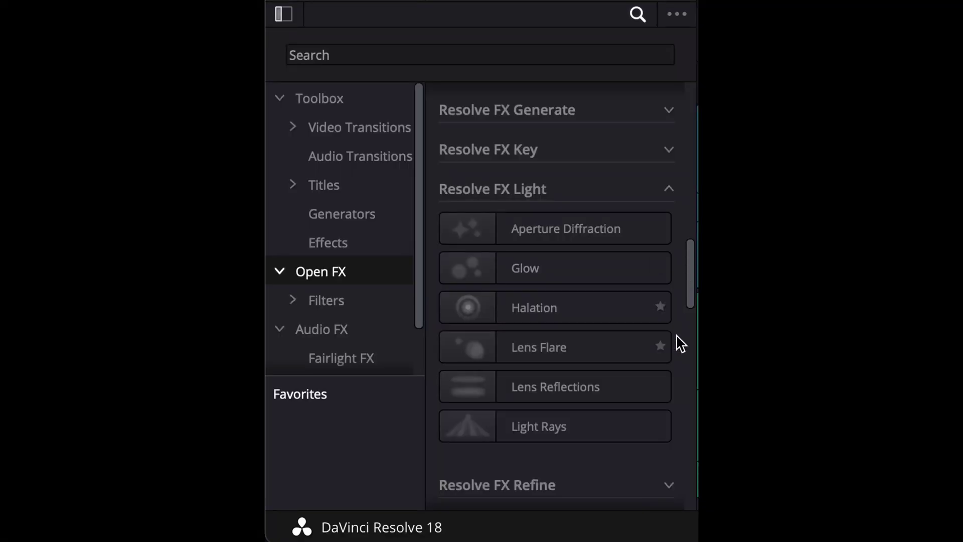
pyautogui.scroll(-10, 679, 341)
pyautogui.scroll(-3, 681, 346)
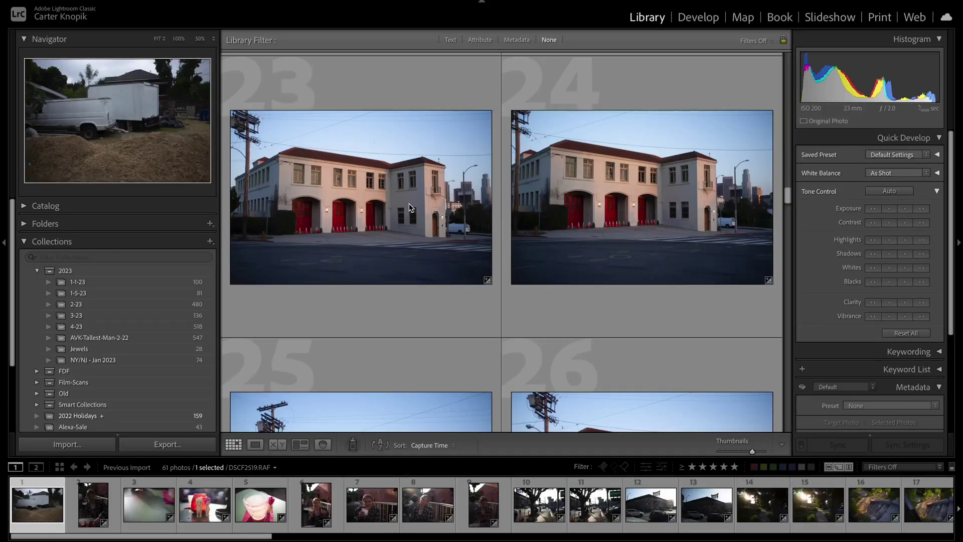
# Select fire station photo 27 in the filmstrip
pyautogui.scroll(1, 408, 203)
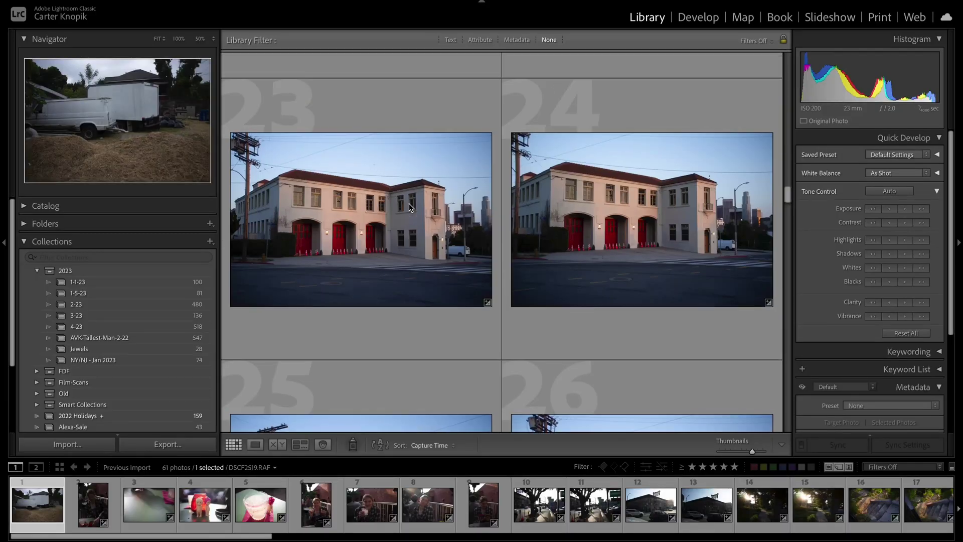
pyautogui.scroll(3, 409, 203)
pyautogui.scroll(-4, 408, 203)
pyautogui.click(642, 221)
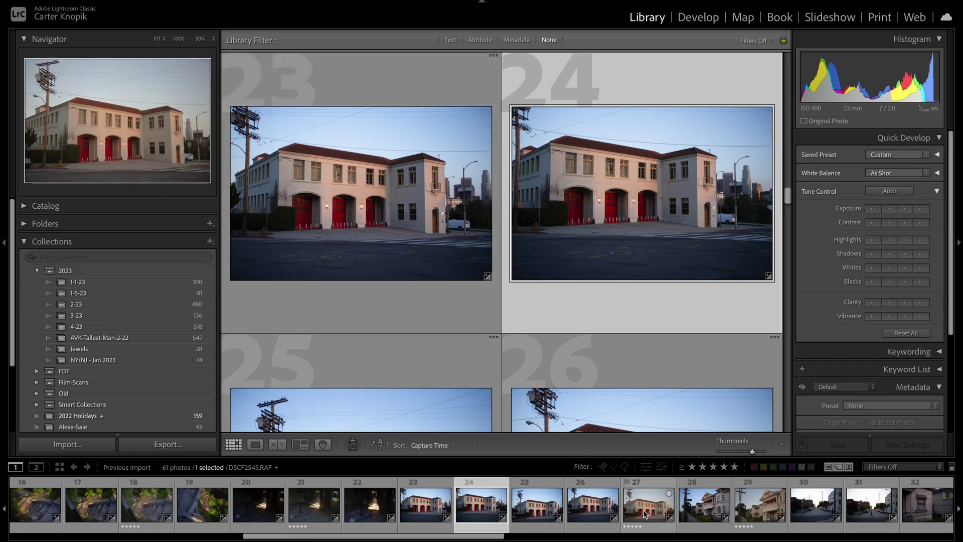
pyautogui.click(644, 514)
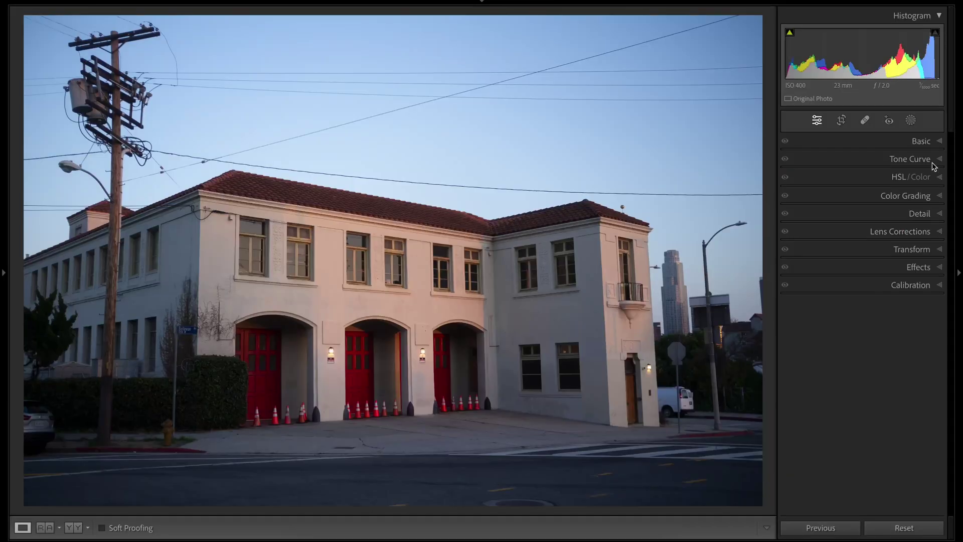
# In the Basic panel, set Contrast to -100 and White Balance to Auto
pyautogui.click(935, 145)
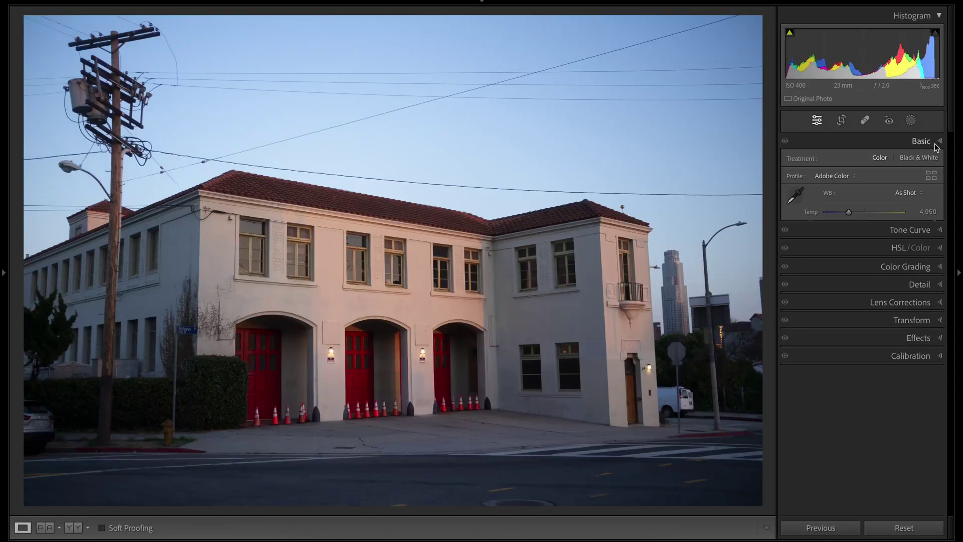
pyautogui.moveTo(865, 264); pyautogui.dragTo(767, 285)
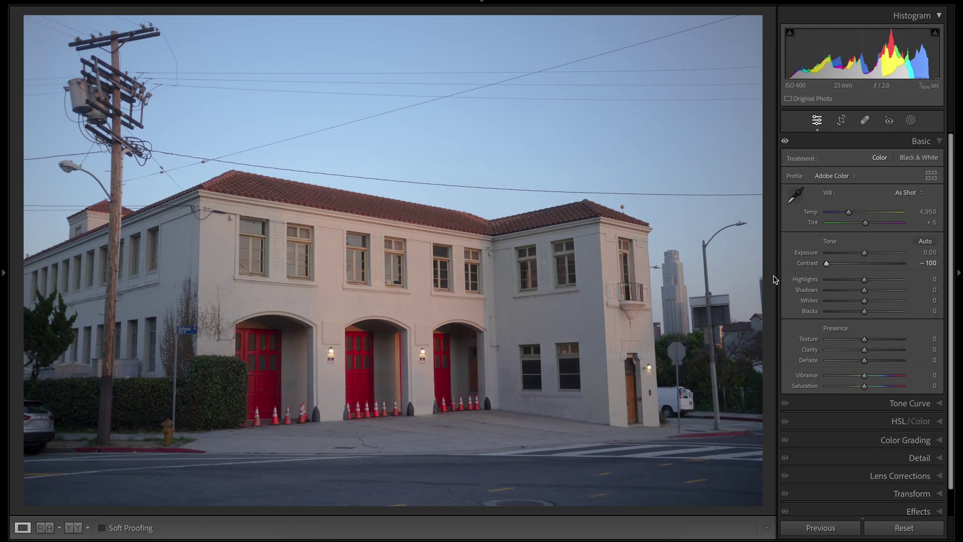
pyautogui.click(906, 194)
pyautogui.click(905, 204)
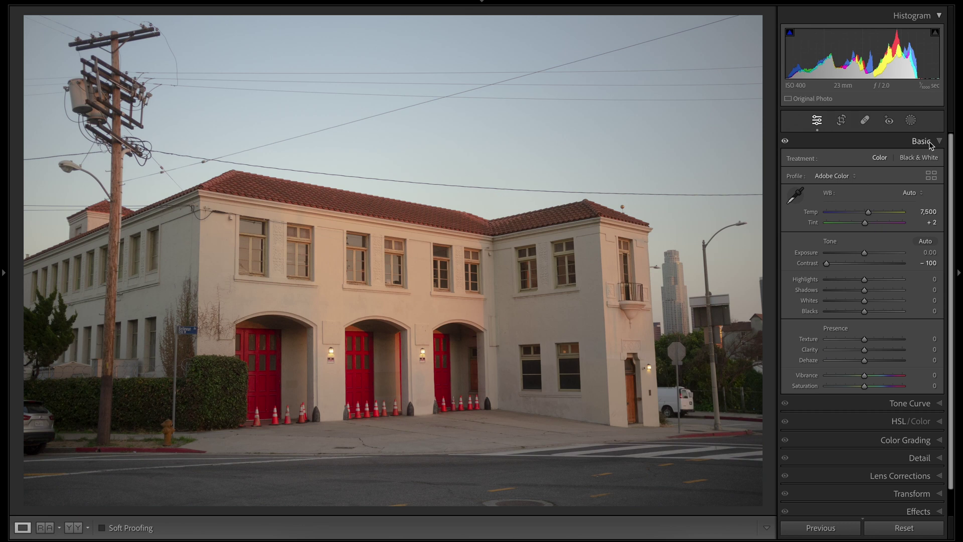
pyautogui.click(929, 142)
# Apply Upright Level correction, enter the crop tool, and raise exposure to +4.65
pyautogui.click(925, 245)
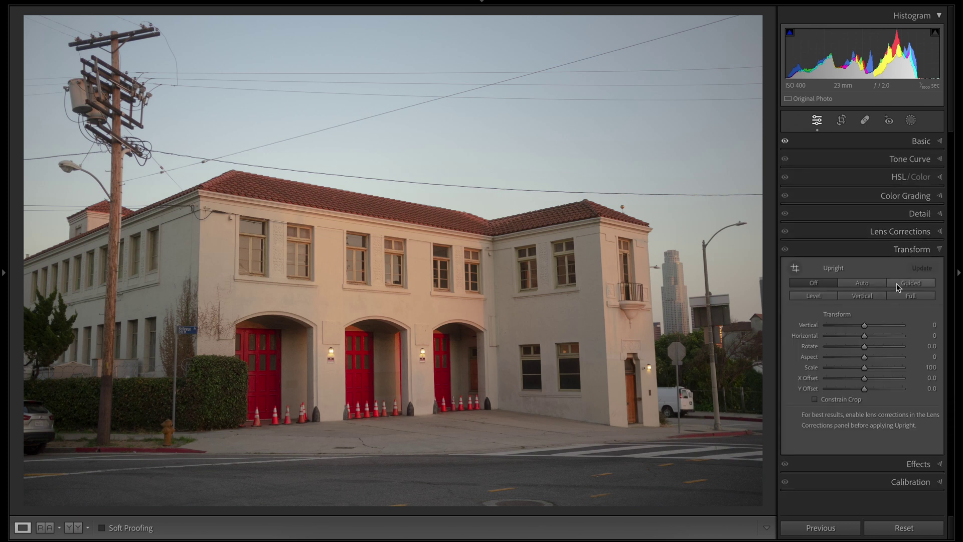
pyautogui.click(813, 296)
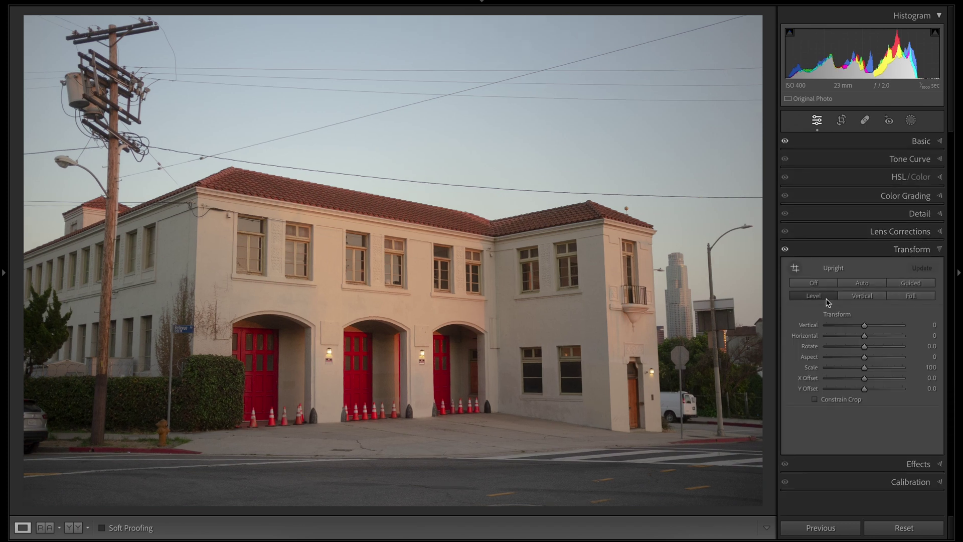
pyautogui.click(924, 250)
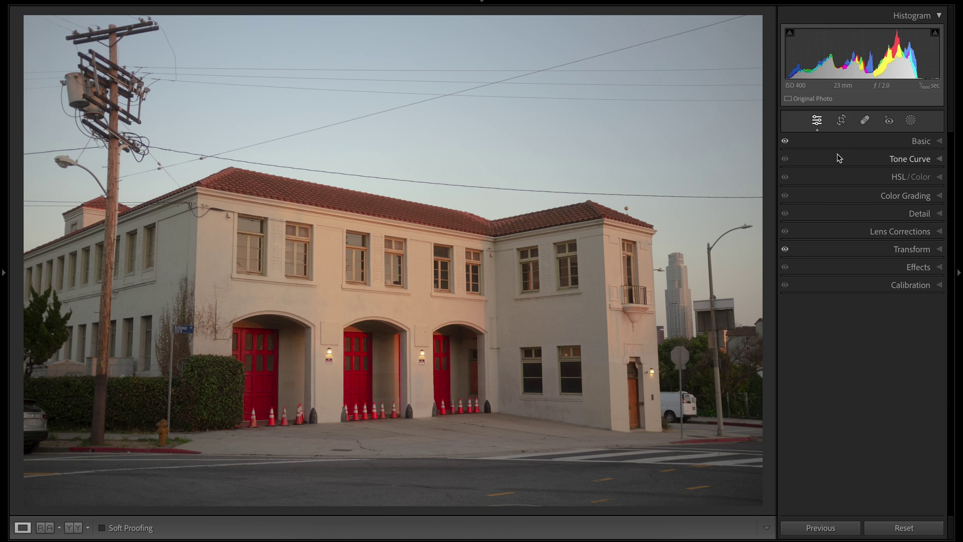
pyautogui.click(841, 122)
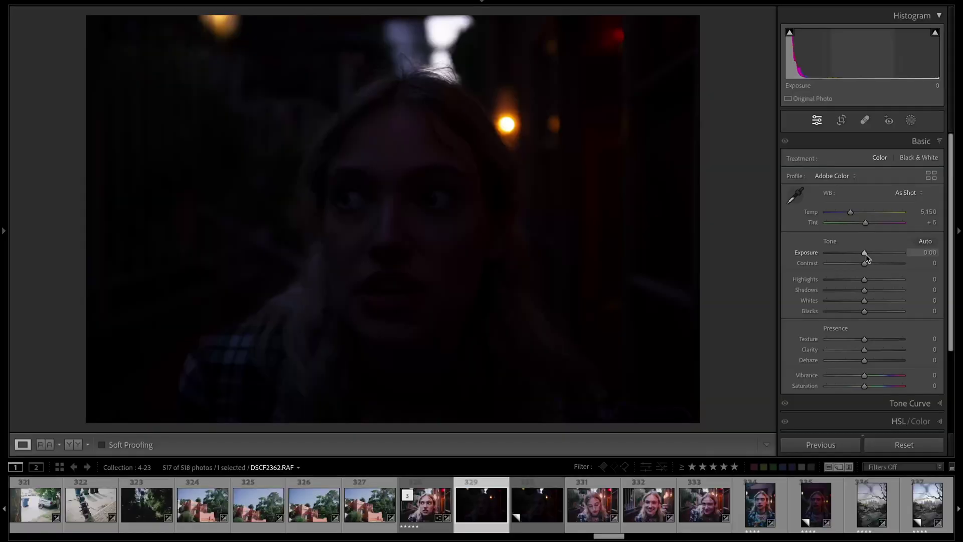
pyautogui.moveTo(865, 254); pyautogui.dragTo(900, 254)
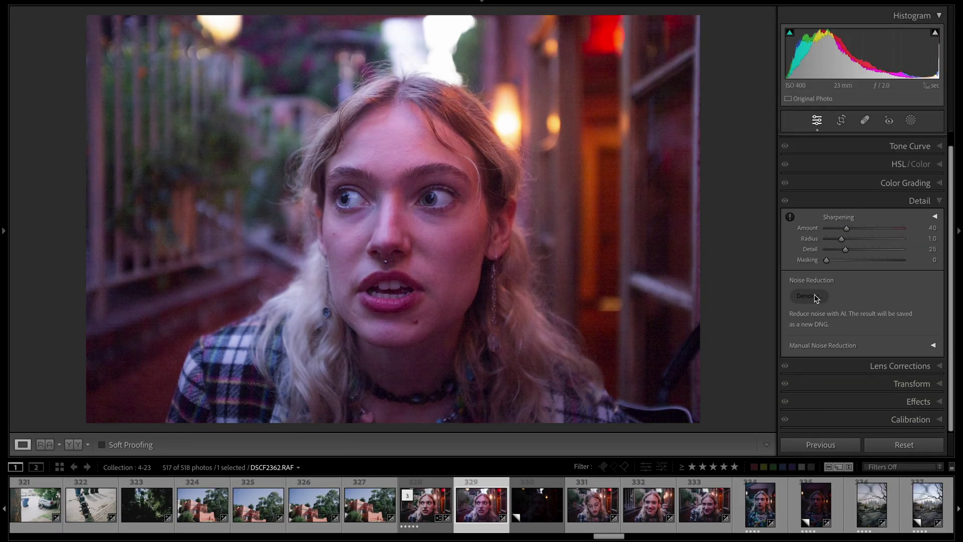
# Run AI Denoise on the portrait, rate photo 29 five stars, and advance to the next photo
pyautogui.click(808, 296)
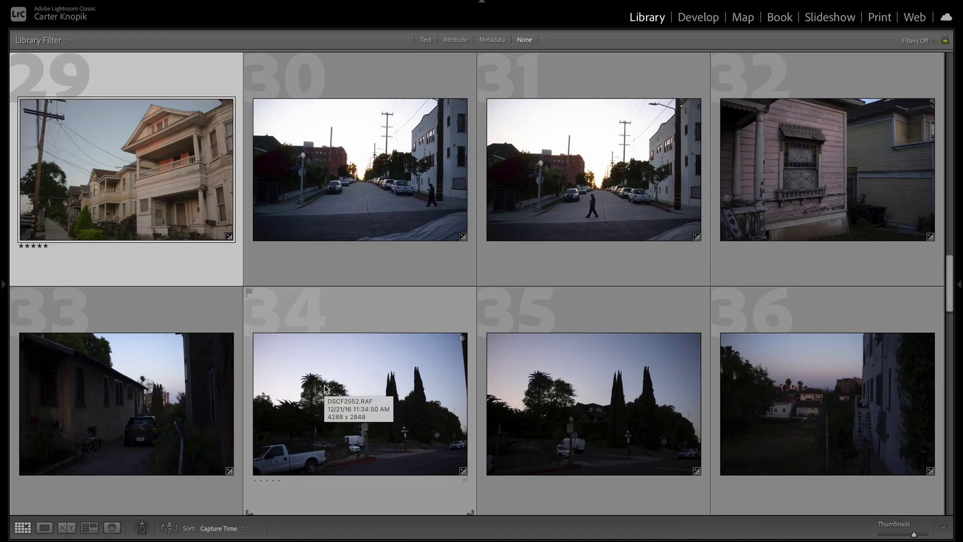
pyautogui.press('5')
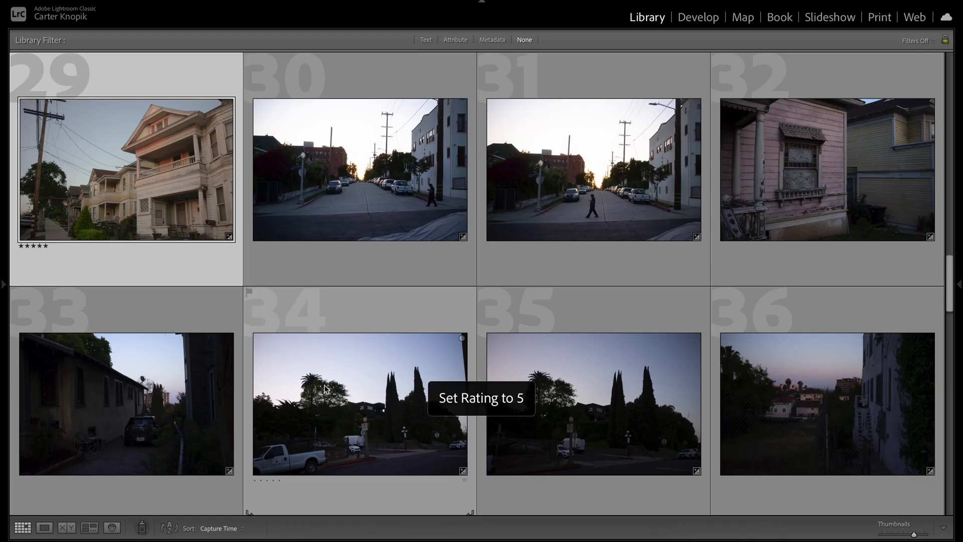
pyautogui.press('Right')
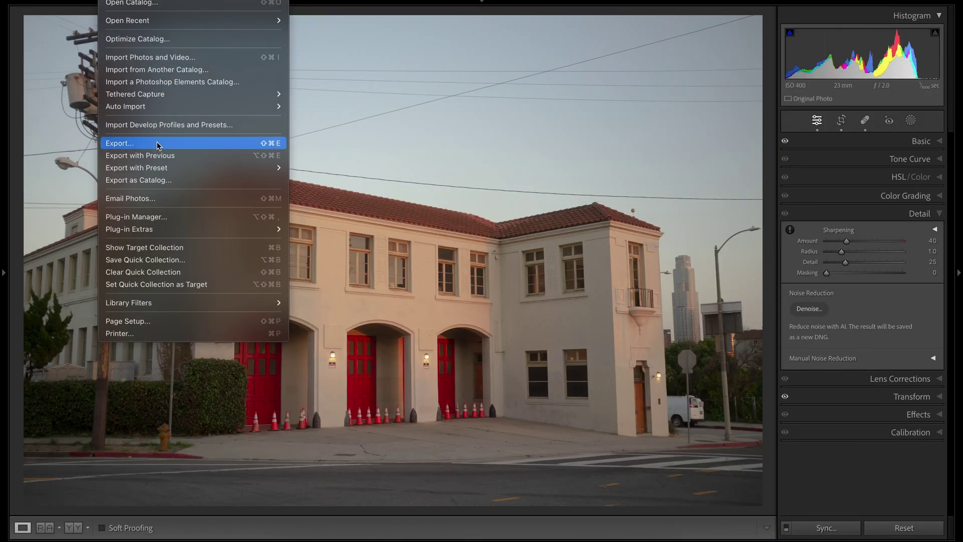
# In the Export dialog, set image format PNG, 16 bits/component and sRGB colour space
pyautogui.click(159, 142)
pyautogui.scroll(-5, 525, 221)
pyautogui.scroll(-6, 524, 221)
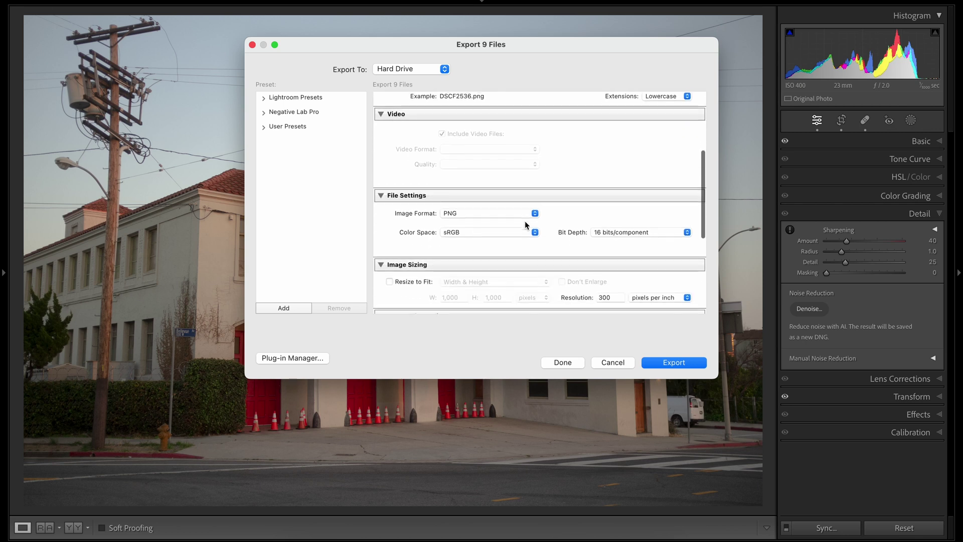
pyautogui.click(466, 211)
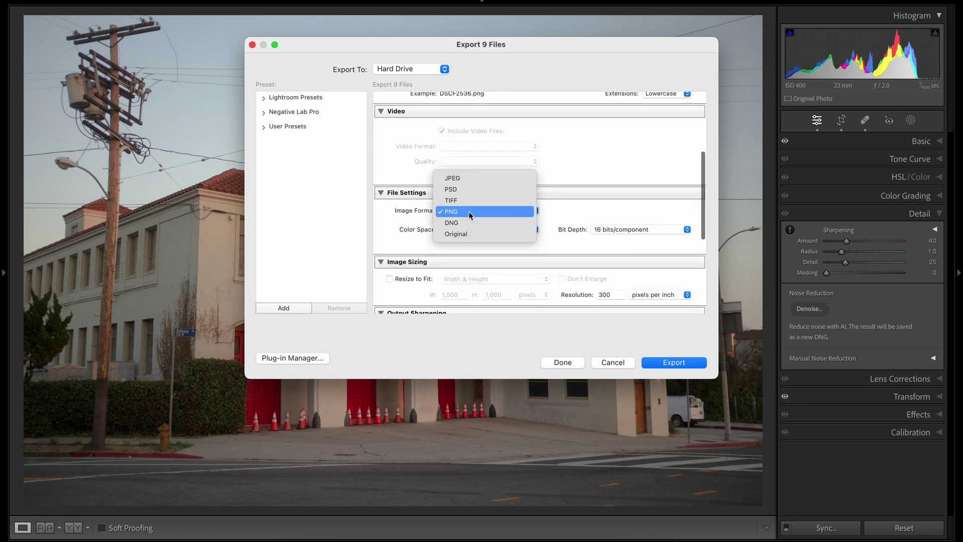
pyautogui.click(468, 211)
pyautogui.click(636, 230)
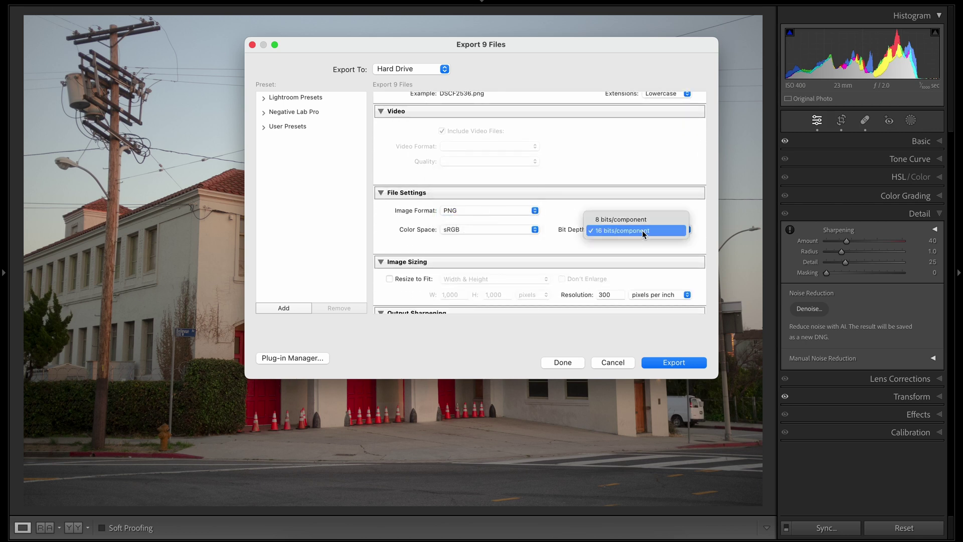
pyautogui.click(645, 230)
pyautogui.click(514, 232)
pyautogui.click(510, 230)
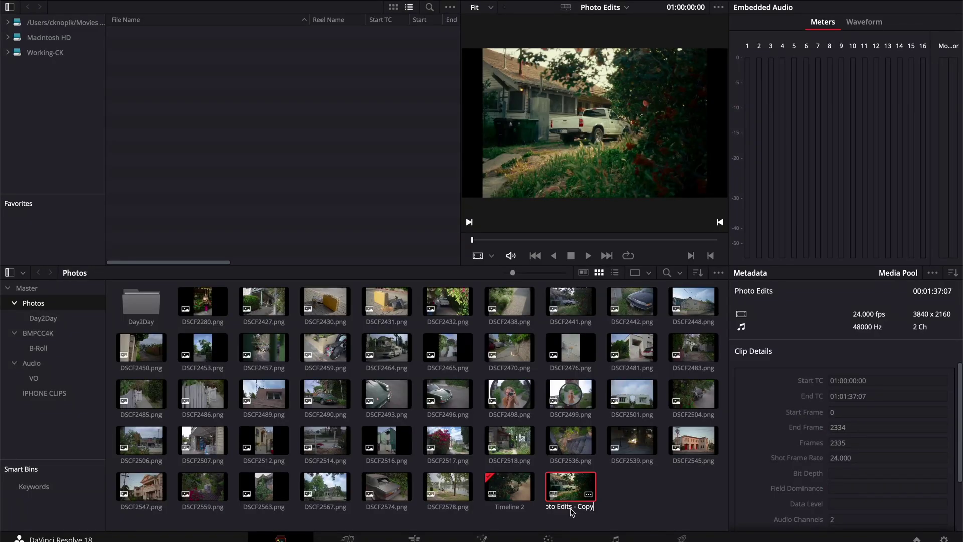
# Confirm the name Photo Edits - Copy, open that timeline, select all clips, and go to Color
pyautogui.press('Return')
pyautogui.doubleClick(576, 493)
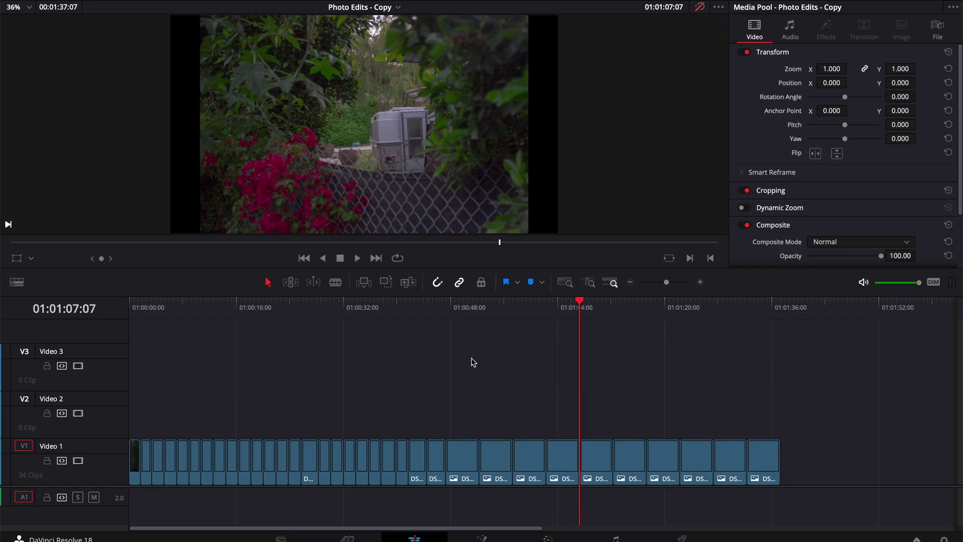
pyautogui.hotkey('ctrl', 'a')
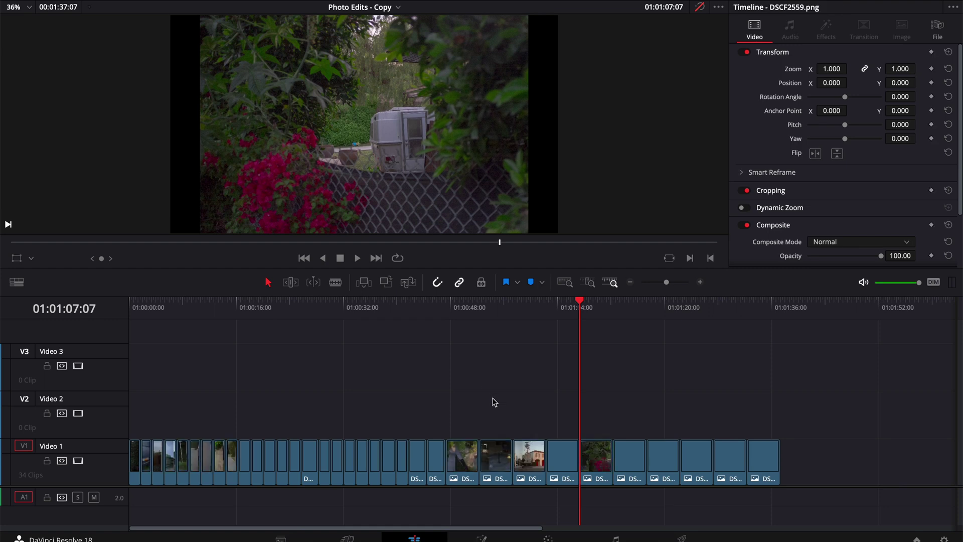
pyautogui.click(545, 537)
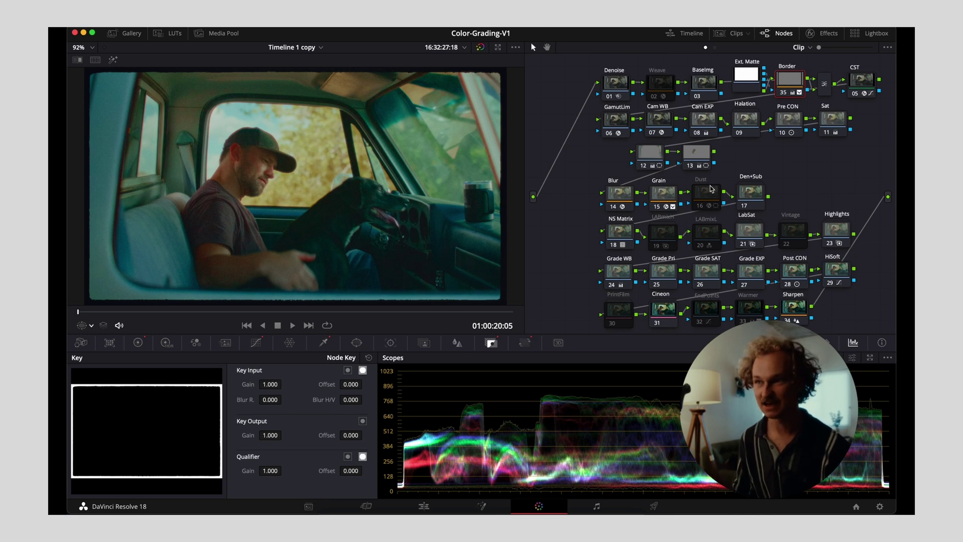
# Apply the CinePrint 16 still's grade from the Gallery to the fire station photo
pyautogui.click(706, 193)
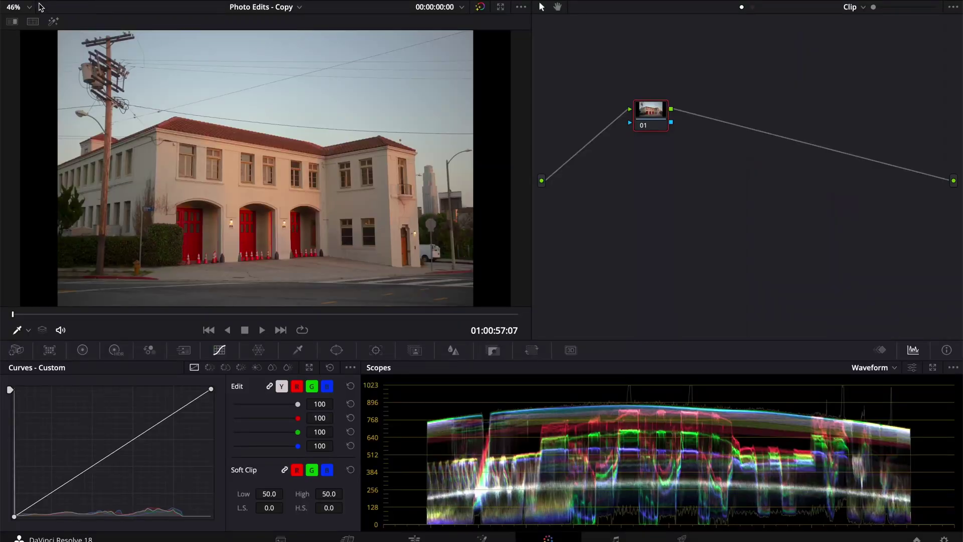
pyautogui.click(9, 6)
pyautogui.rightClick(125, 40)
pyautogui.click(157, 70)
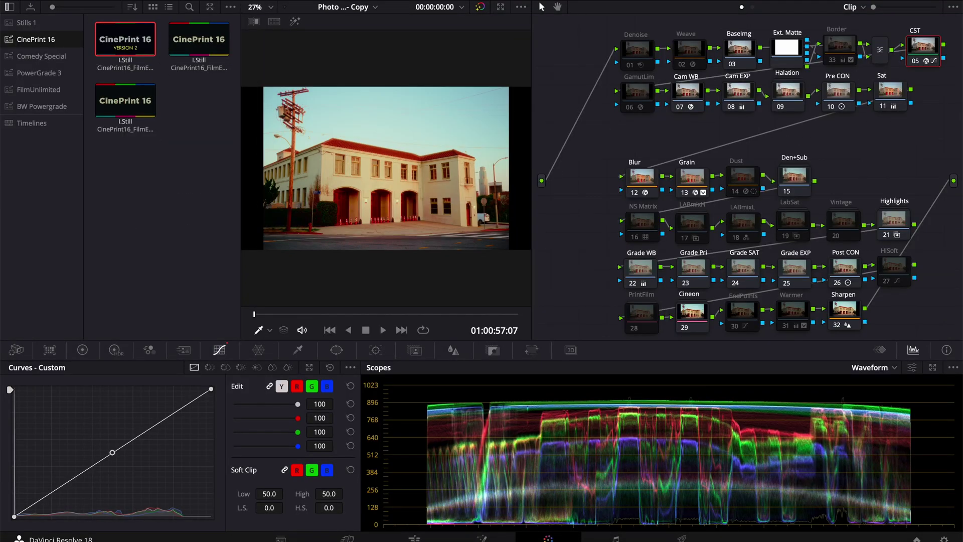
pyautogui.click(9, 7)
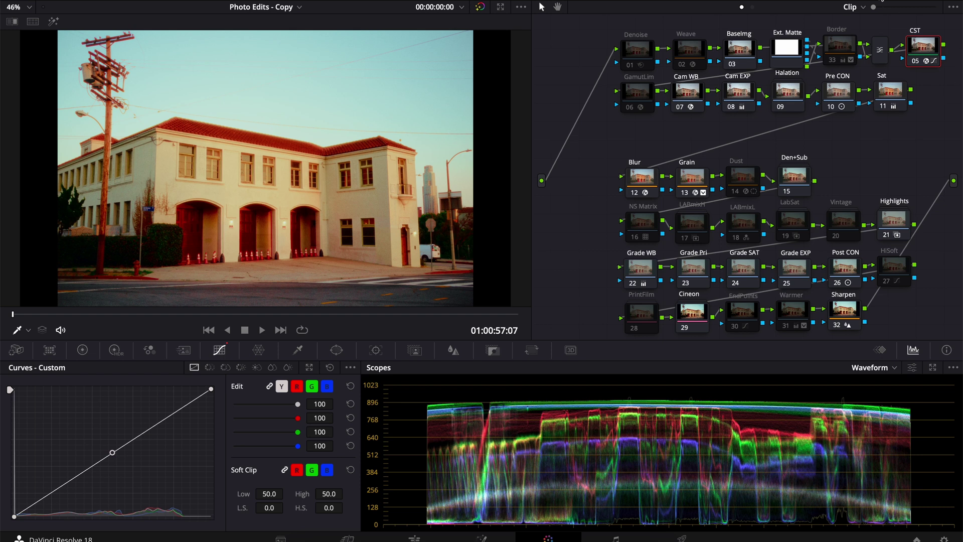
# Set the CST node's Input Color Space and Input Gamma both to sRGB
pyautogui.click(881, 1)
pyautogui.click(863, 56)
pyautogui.scroll(-5, 858, 126)
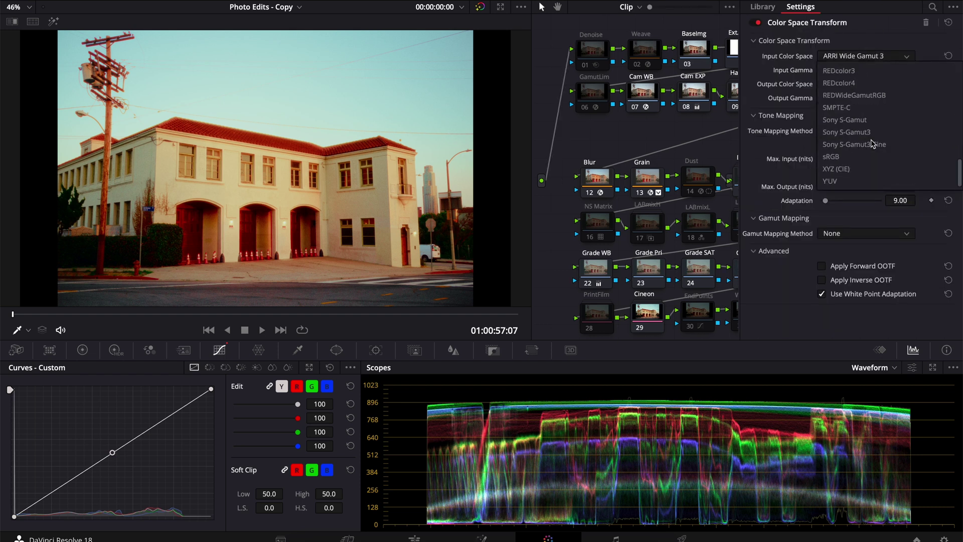
pyautogui.click(847, 156)
pyautogui.click(856, 71)
pyautogui.scroll(-10, 852, 115)
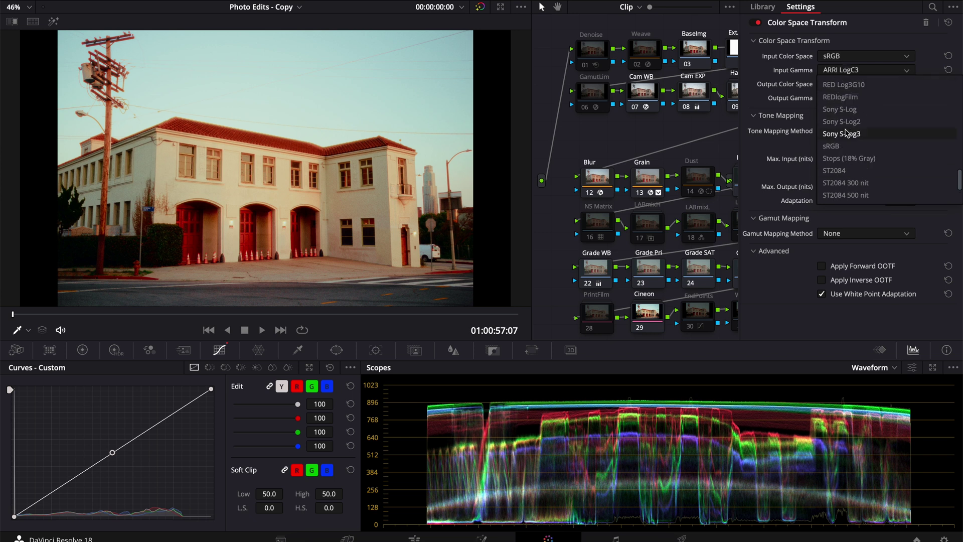
pyautogui.click(831, 84)
pyautogui.click(801, 7)
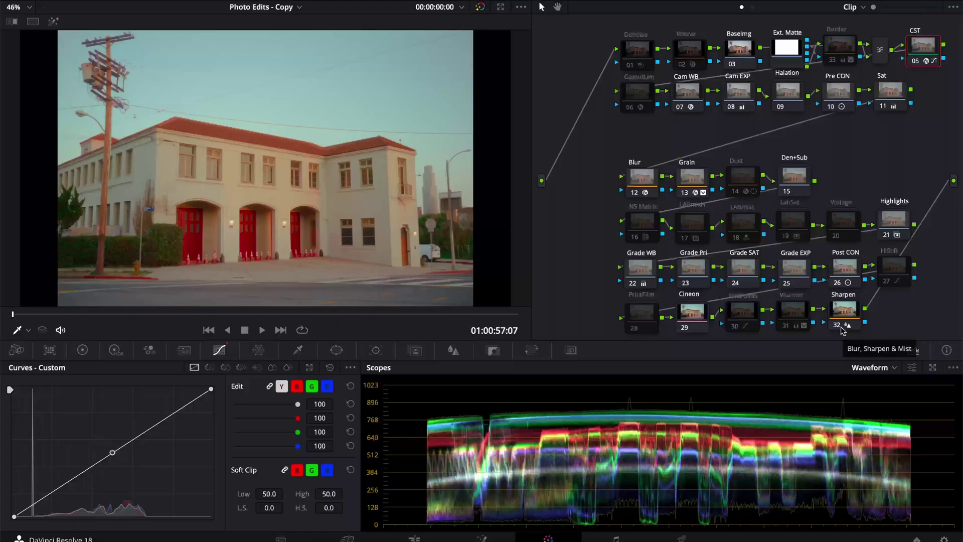
# Toggle the Cineon and PrintFilm nodes with Ctrl+D to compare the two film looks
pyautogui.click(692, 314)
pyautogui.hotkey('ctrl', 'd')
pyautogui.click(636, 315)
pyautogui.hotkey('ctrl', 'd')
pyautogui.hotkey('ctrl', 'd')
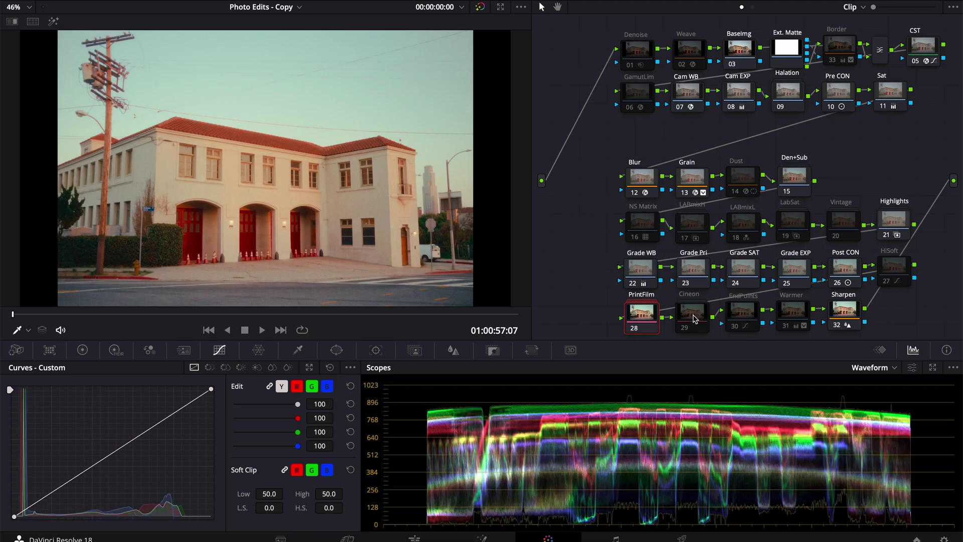
pyautogui.hotkey('ctrl', 'd')
# Re-enable Cineon and lower the Key Output Gain on the Cineon and PrintFilm nodes
pyautogui.click(693, 319)
pyautogui.hotkey('ctrl', 'd')
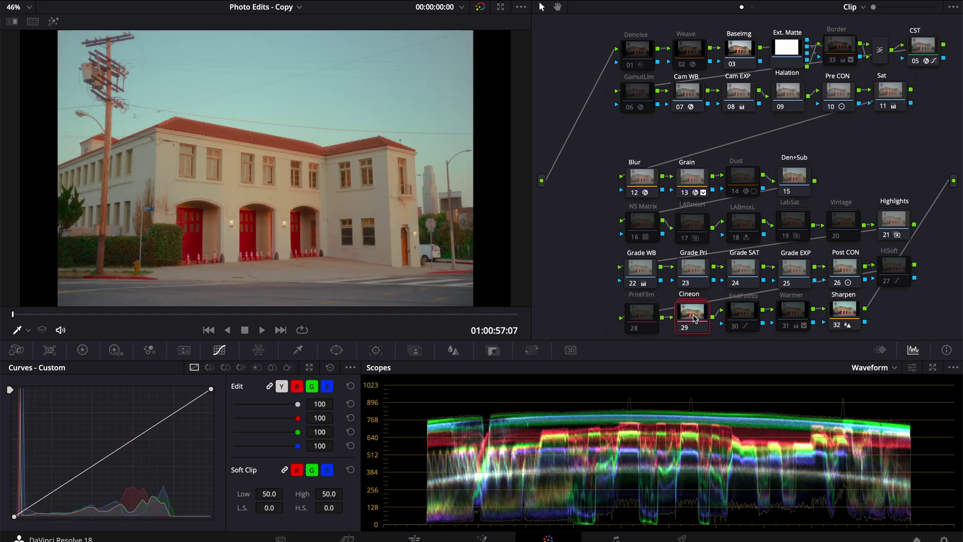
pyautogui.click(493, 350)
pyautogui.moveTo(243, 453); pyautogui.dragTo(234, 456)
pyautogui.click(647, 314)
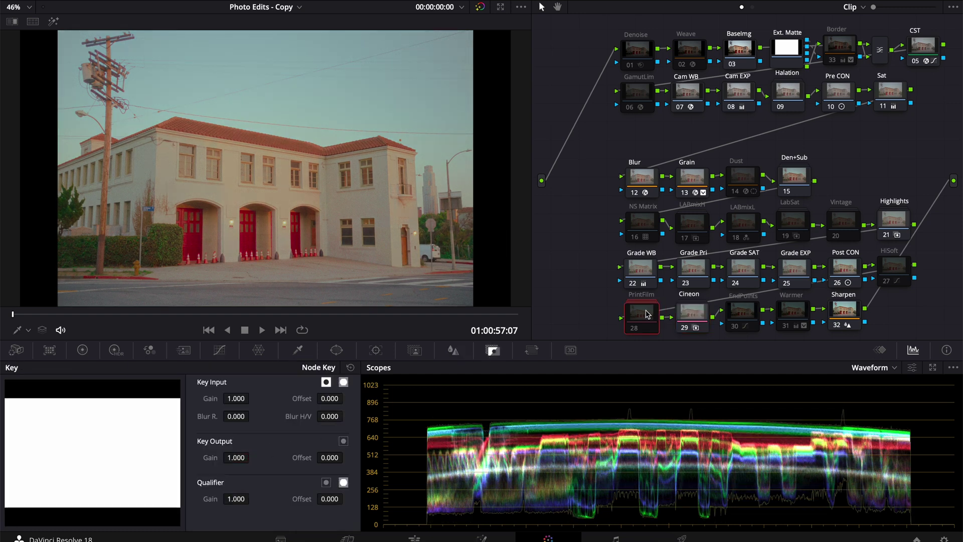
pyautogui.moveTo(236, 458); pyautogui.dragTo(242, 459)
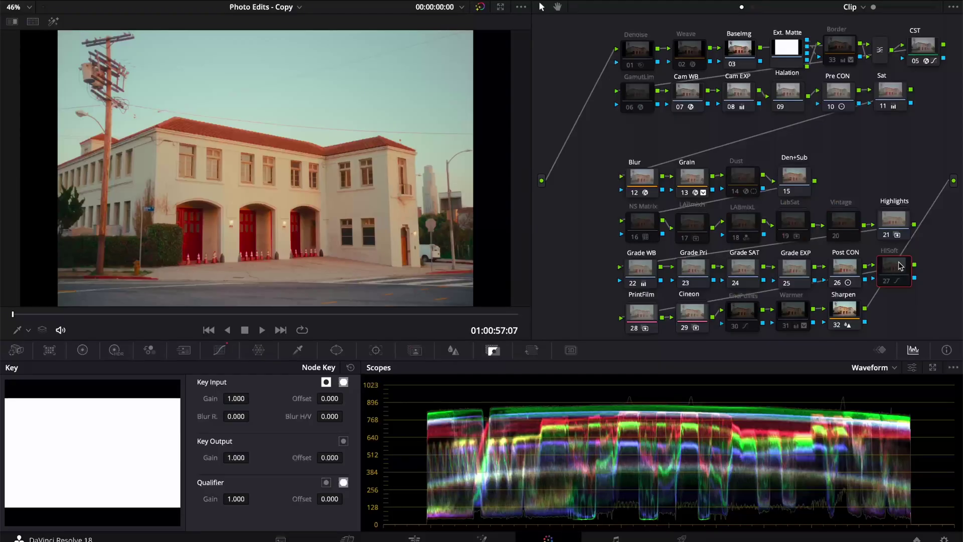
# Enable the Vintage, GamutLim, LABmixL and LABmixH nodes with Ctrl+D
pyautogui.click(843, 224)
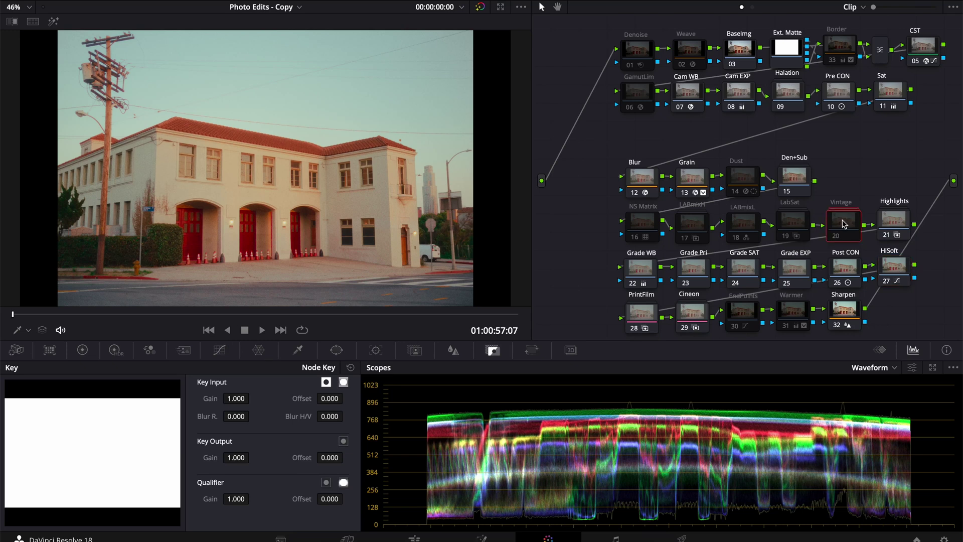
pyautogui.hotkey('ctrl', 'd')
pyautogui.click(644, 224)
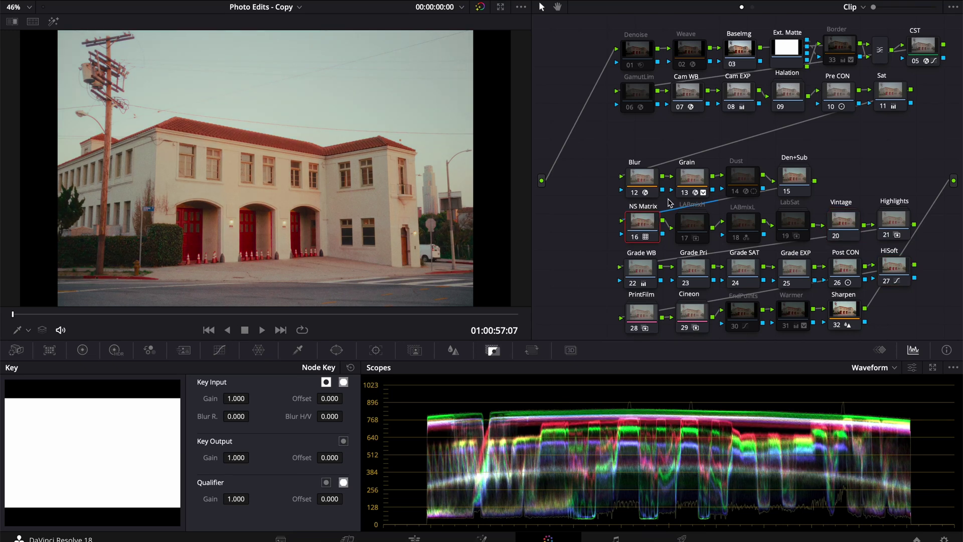
pyautogui.click(637, 98)
pyautogui.hotkey('ctrl', 'd')
pyautogui.click(692, 224)
pyautogui.click(736, 230)
pyautogui.hotkey('ctrl', 'd')
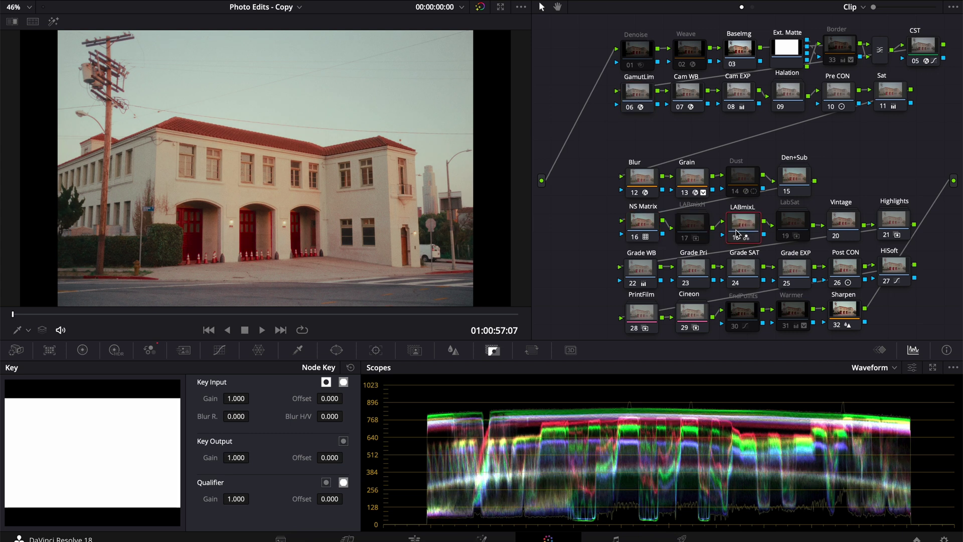
pyautogui.hotkey('ctrl', 'd')
pyautogui.hotkey('ctrl', 'd')
pyautogui.click(683, 227)
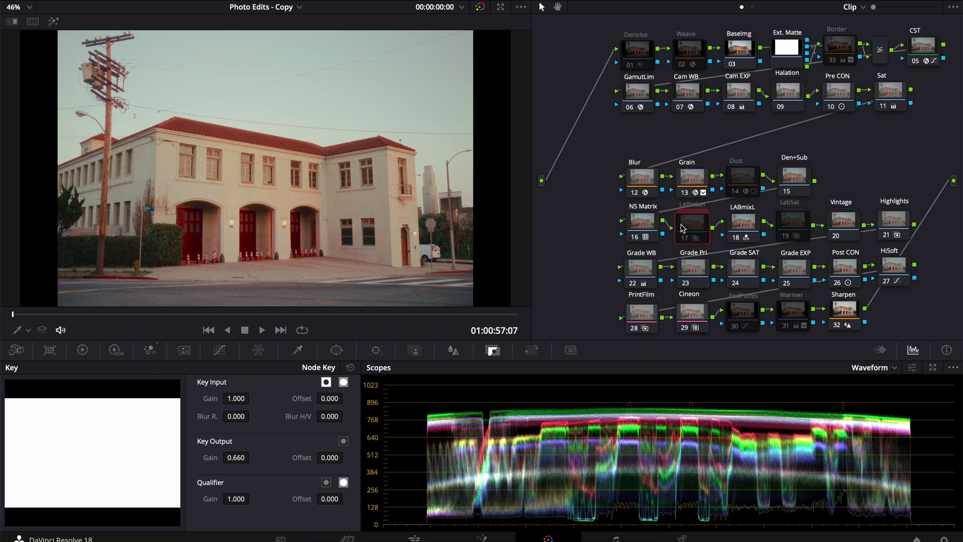
pyautogui.hotkey('ctrl', 'd')
pyautogui.hotkey('ctrl', 'd')
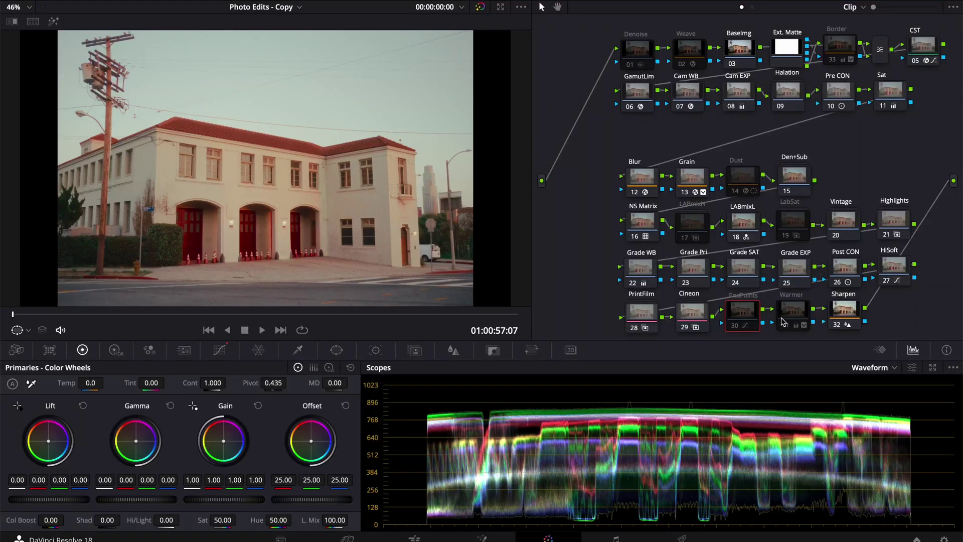
# Select the Post CON node and drag its contrast Pivot up to about 0.487
pyautogui.click(786, 317)
pyautogui.click(838, 279)
pyautogui.moveTo(259, 381)
pyautogui.mouseDown()
pyautogui.moveTo(326, 371)
pyautogui.moveTo(257, 384)
pyautogui.mouseUp()
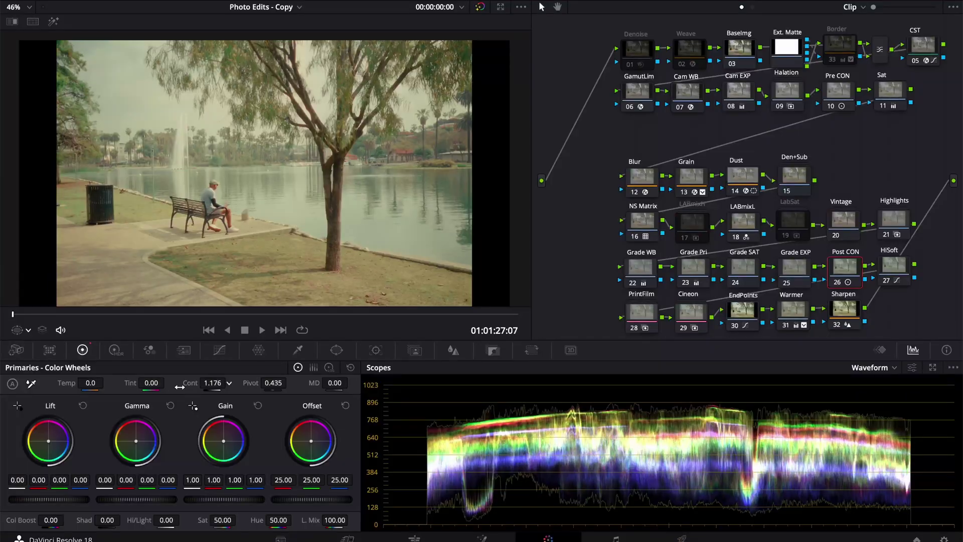
# Drag the Cont field from 1.176 up to about 1.258
pyautogui.moveTo(179, 386); pyautogui.dragTo(304, 385)
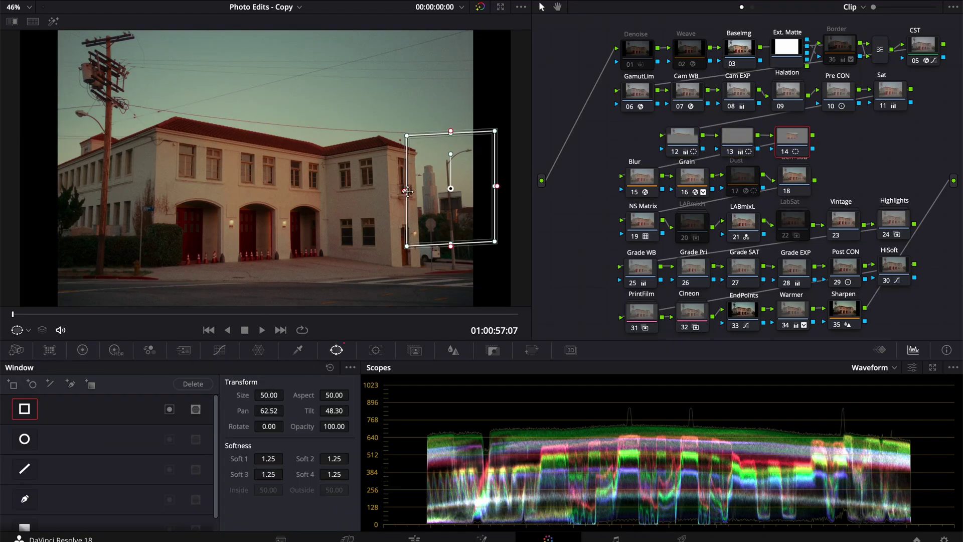
# Reshape the fire station's square window, then give the car photo the grade plus a rotated rectangle window
pyautogui.moveTo(407, 190); pyautogui.dragTo(431, 191)
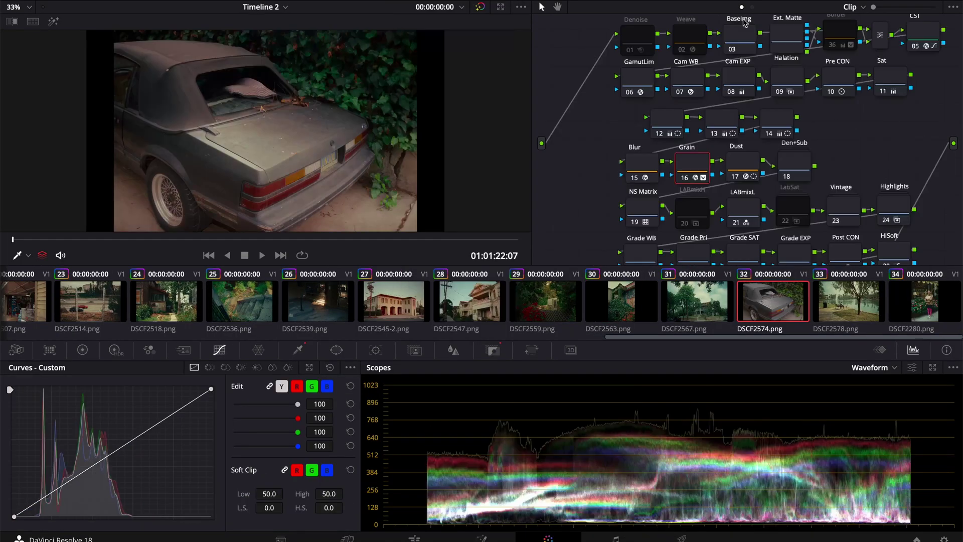
pyautogui.click(443, 175)
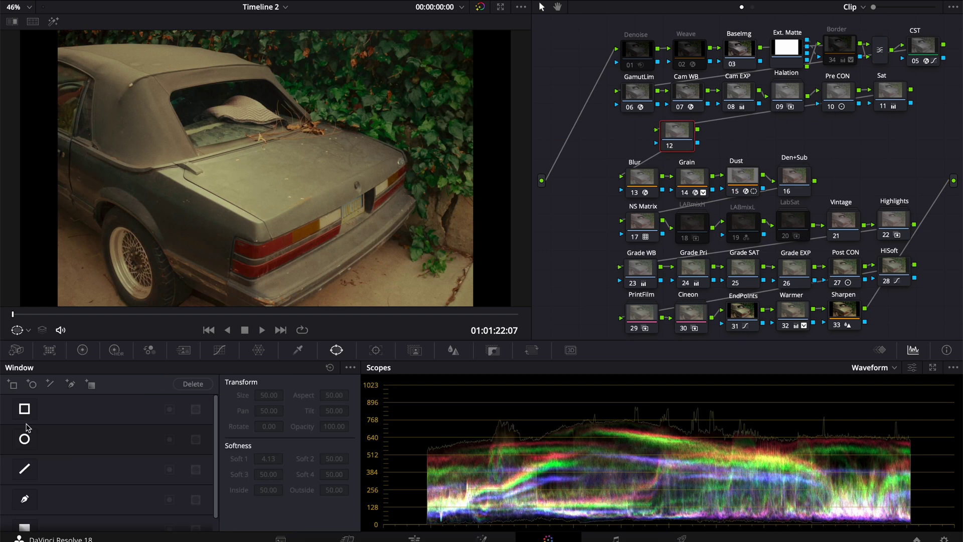
pyautogui.click(24, 408)
pyautogui.moveTo(282, 172); pyautogui.dragTo(301, 166)
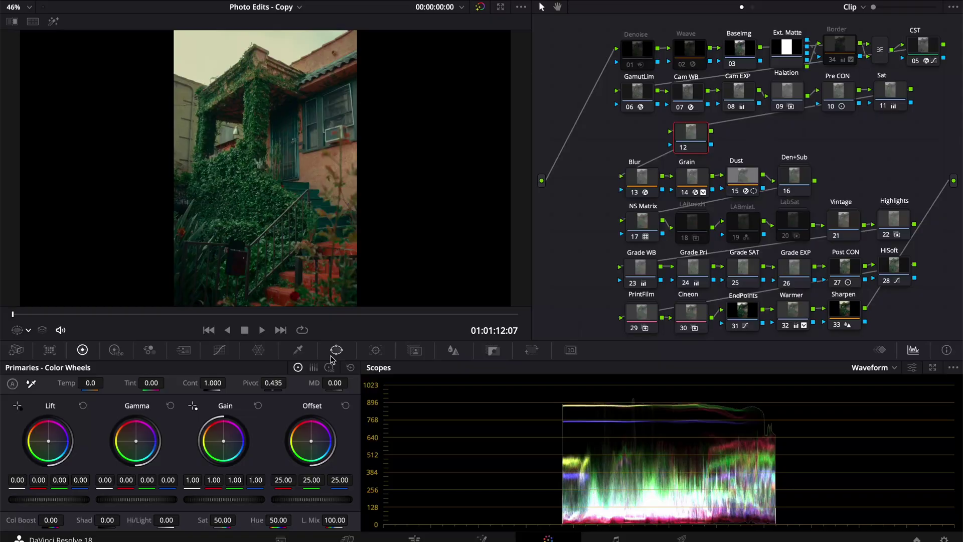
# Draw a closed pen mask around the sky above the ivy-covered house's roofline
pyautogui.click(336, 349)
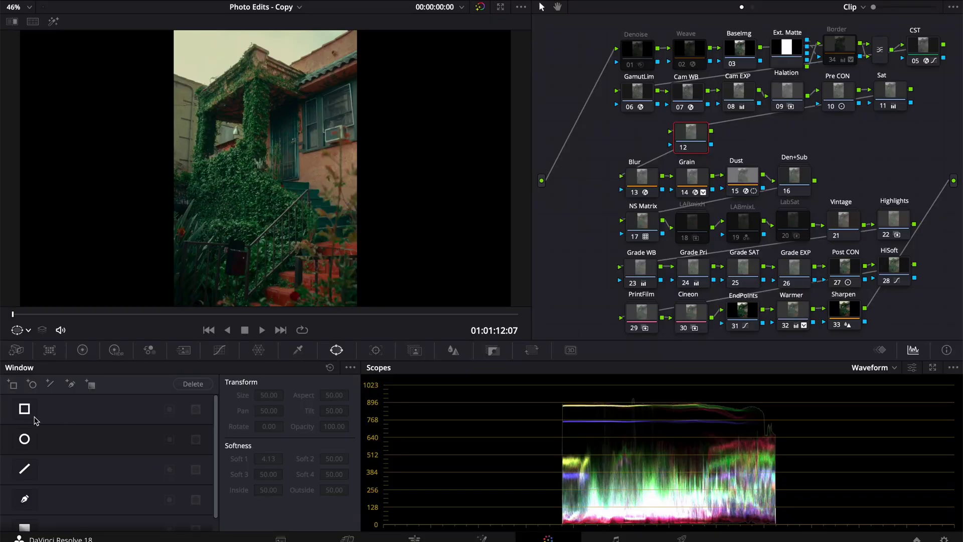
pyautogui.scroll(-1, 28, 487)
pyautogui.click(28, 486)
pyautogui.click(163, 68)
pyautogui.click(206, 86)
pyautogui.click(243, 59)
pyautogui.click(243, 53)
pyautogui.click(254, 43)
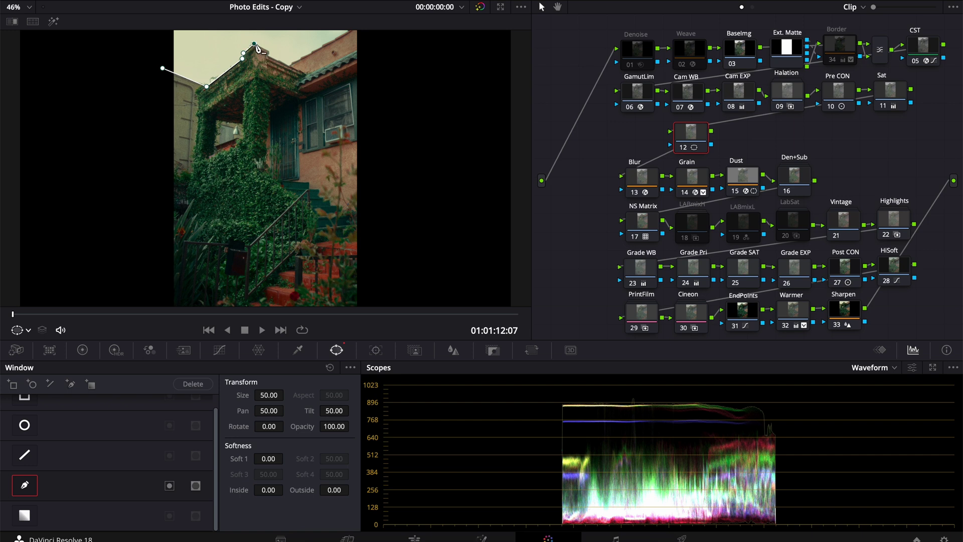
pyautogui.click(269, 52)
pyautogui.click(266, 55)
pyautogui.click(288, 67)
pyautogui.scroll(1, 359, 40)
pyautogui.click(356, 36)
pyautogui.click(147, 33)
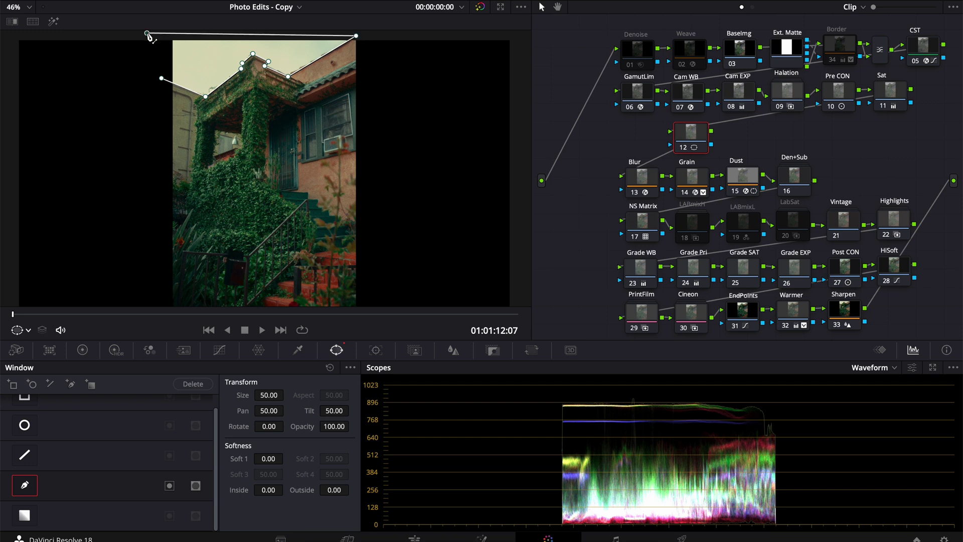
pyautogui.click(161, 78)
# Soften the sky mask edge and darken the sky by lowering Offset to 17
pyautogui.hotkey('shift', 'h')
pyautogui.moveTo(269, 459); pyautogui.dragTo(310, 458)
pyautogui.hotkey('shift', 'h')
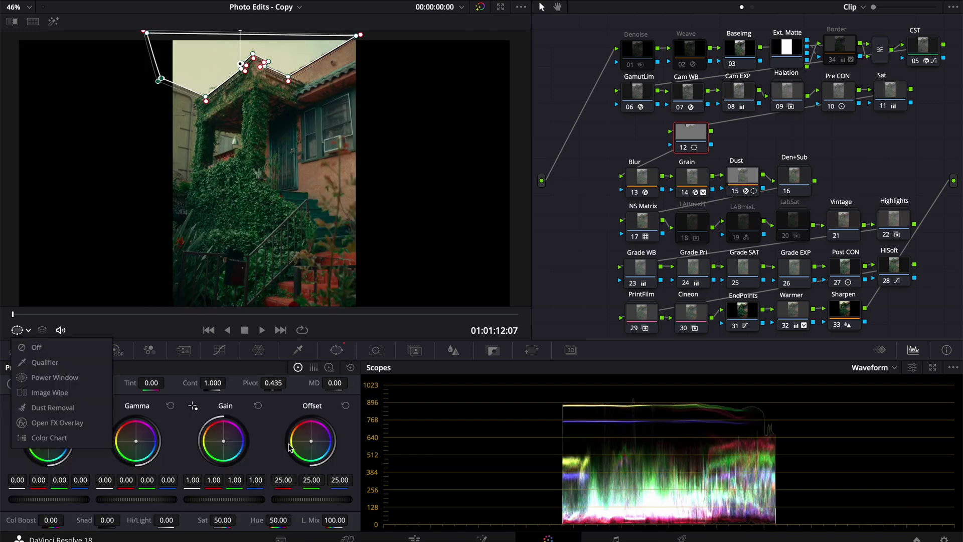
pyautogui.moveTo(288, 446); pyautogui.dragTo(287, 464)
# Turn the window overlay off and toggle the sky node to compare before and after
pyautogui.click(19, 331)
pyautogui.click(26, 347)
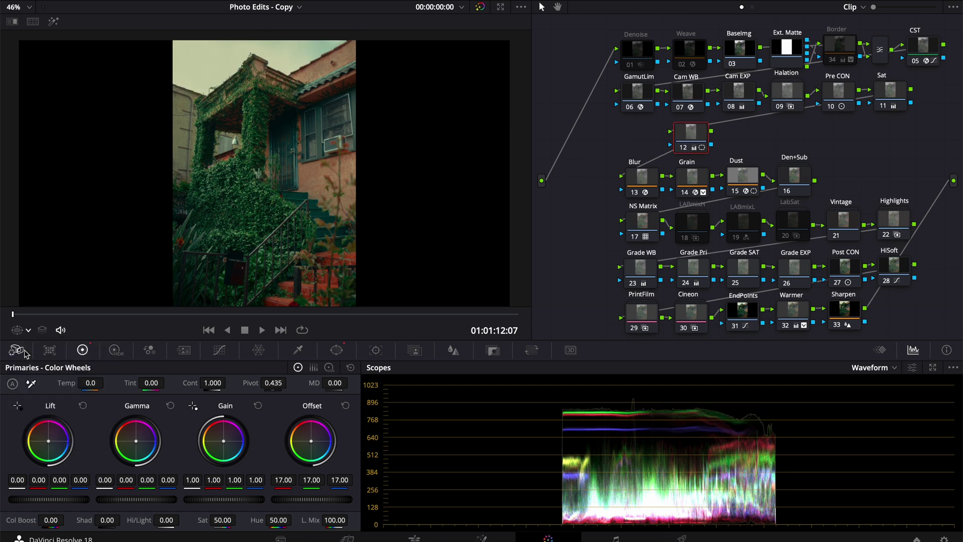
pyautogui.hotkey('ctrl', 'd')
pyautogui.hotkey('ctrl', 'd')
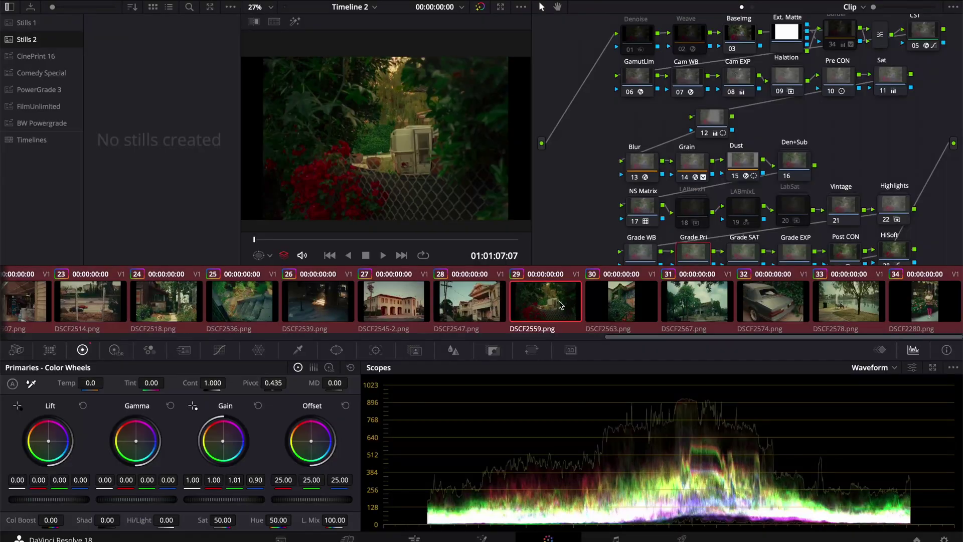
# Grab stills of all clips from their first frames, then export the gallery stills
pyautogui.rightClick(419, 173)
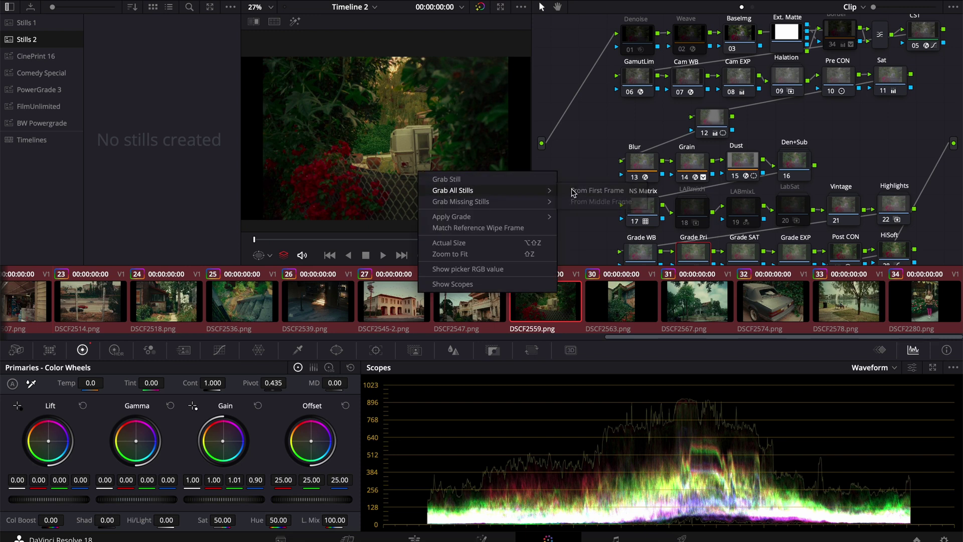
pyautogui.click(573, 193)
pyautogui.rightClick(136, 177)
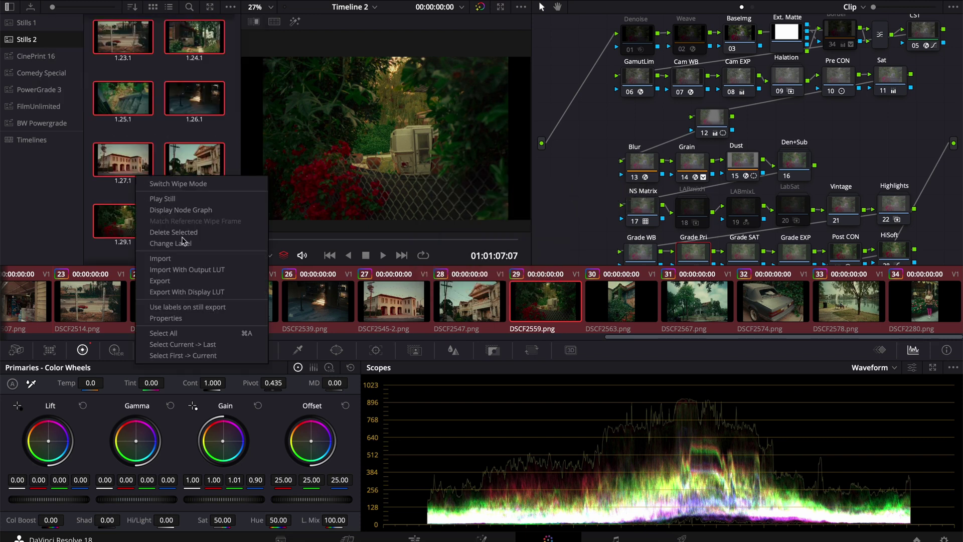
pyautogui.click(187, 287)
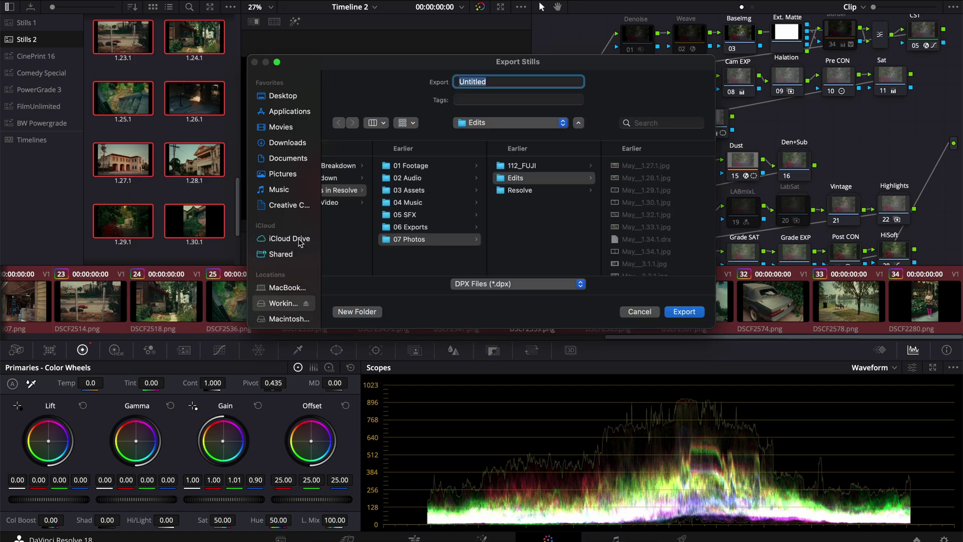